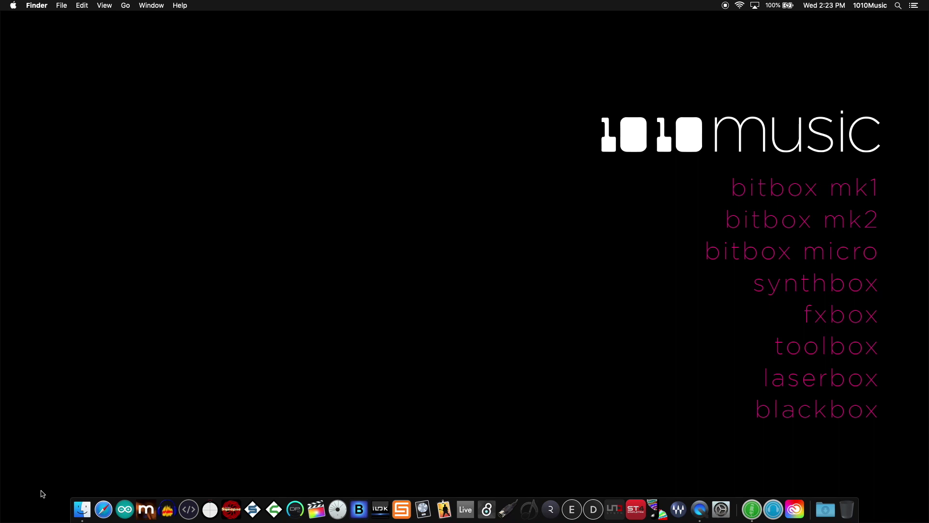
# - Load 1010music.com in Safari and open its COMMUNITY > Forums page in a new tab
pyautogui.click(101, 516)
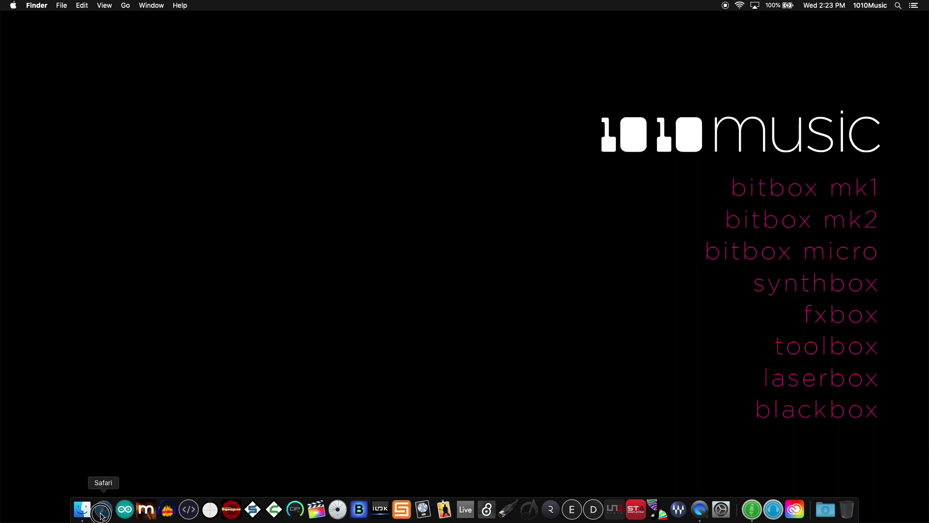
pyautogui.write('1')
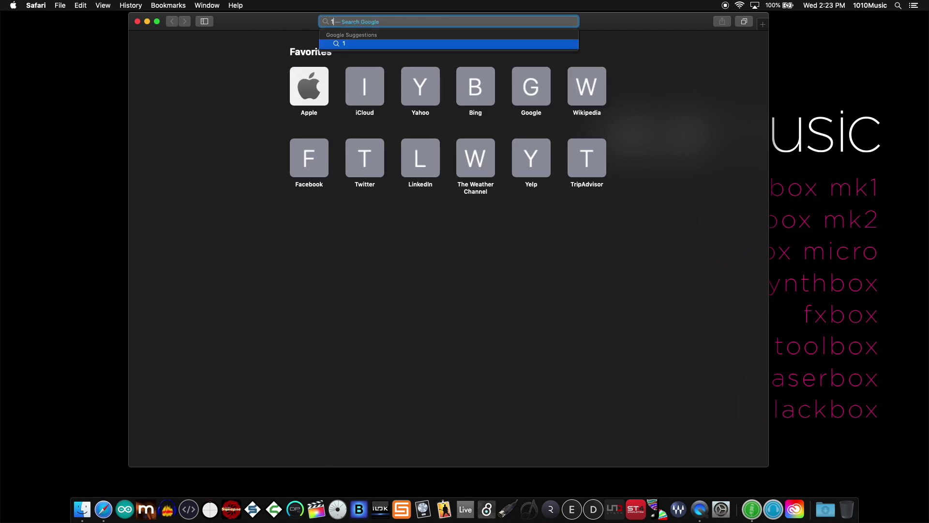
pyautogui.write('010music')
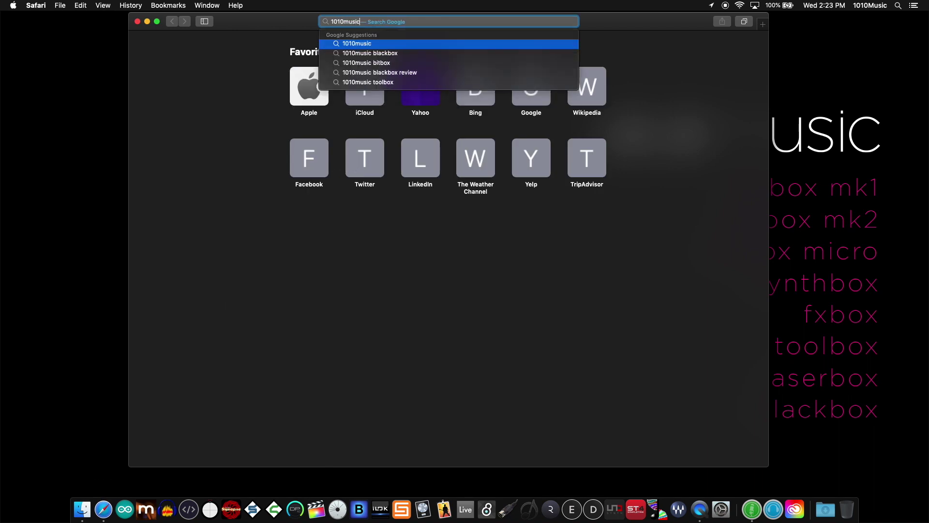
pyautogui.write('.com')
pyautogui.press('Return')
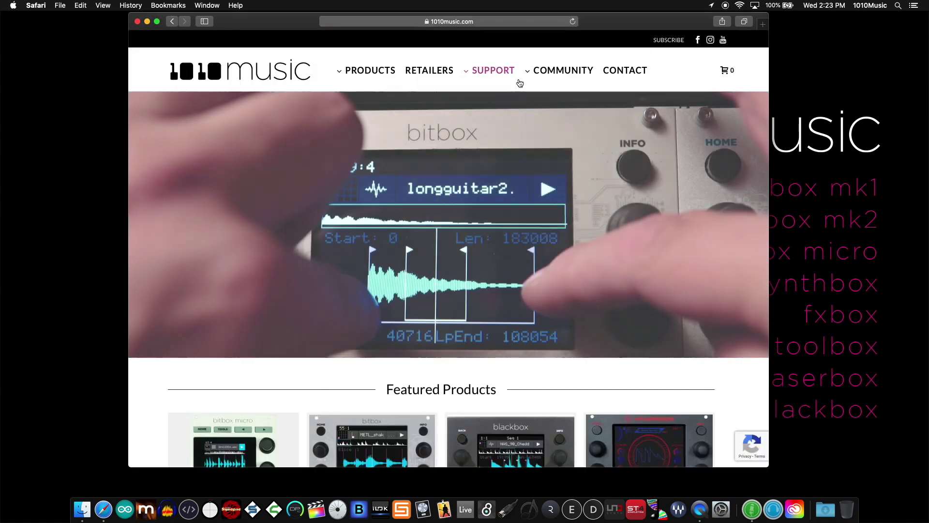
pyautogui.moveTo(524, 79)
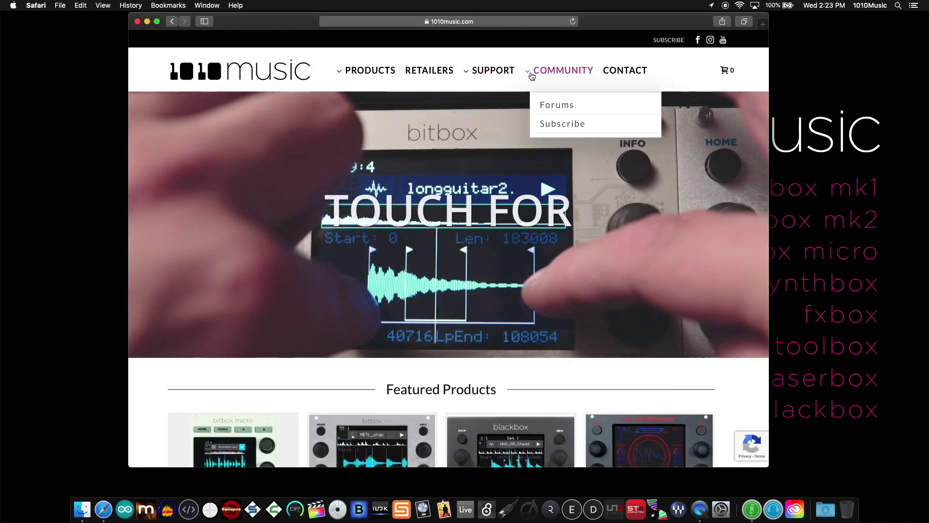
pyautogui.click(559, 110)
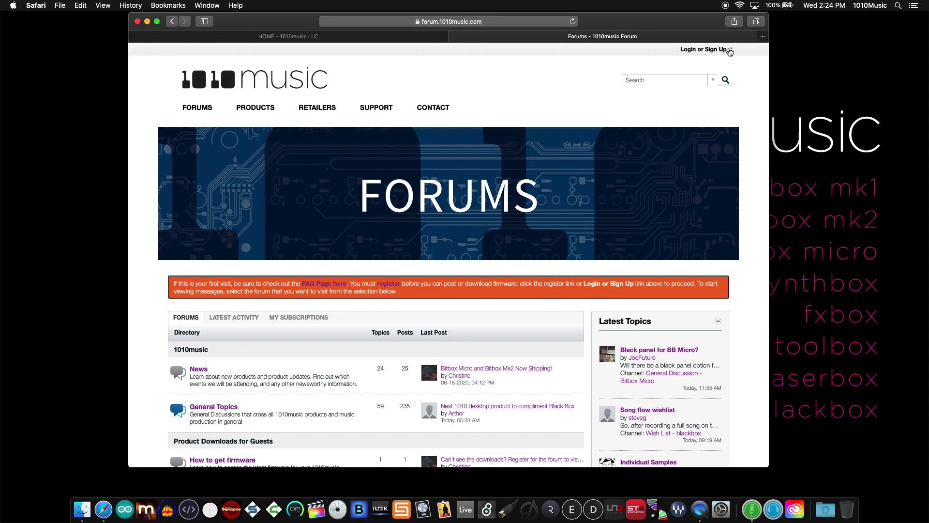
# - Log in to the 1010music forum using the saved password suggestion
pyautogui.click(730, 51)
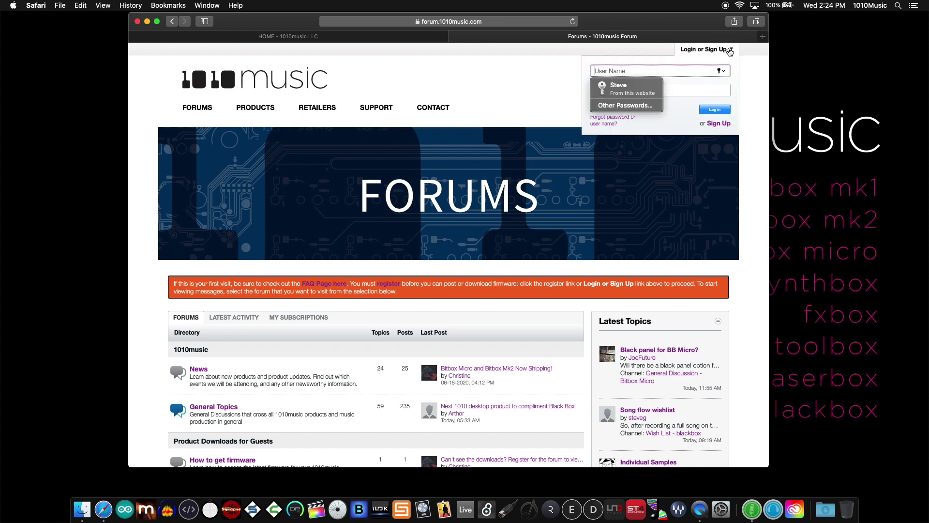
pyautogui.click(627, 89)
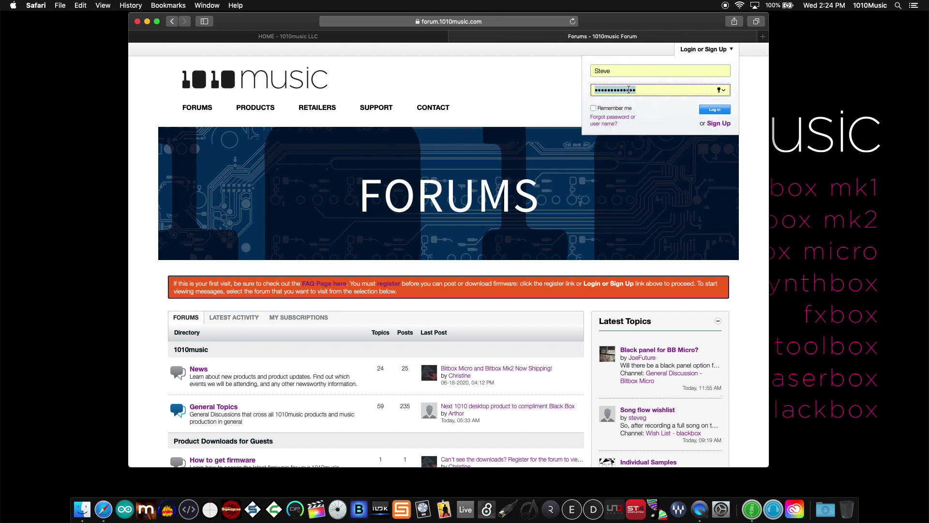
pyautogui.click(711, 110)
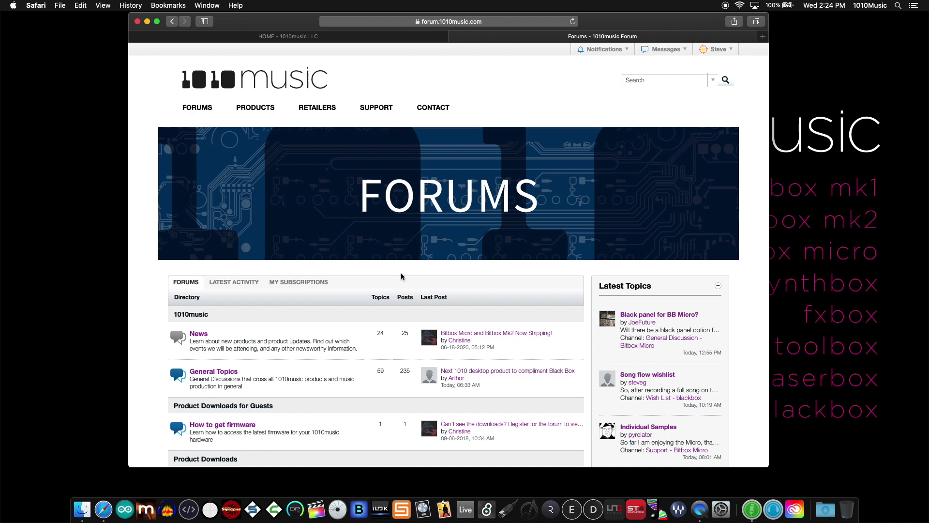
# - Scroll the forum index down to Product Downloads and open Sampler Content Bundles
pyautogui.scroll(-10, 396, 273)
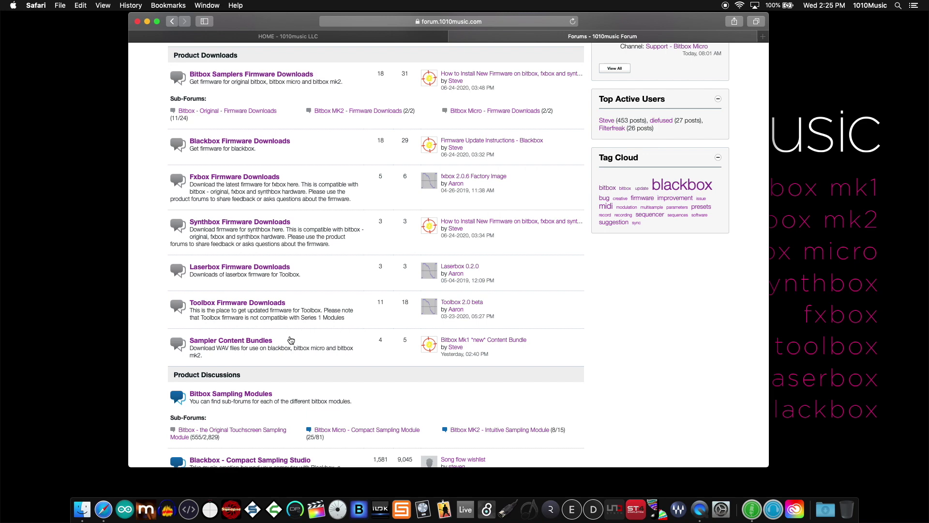
pyautogui.click(262, 341)
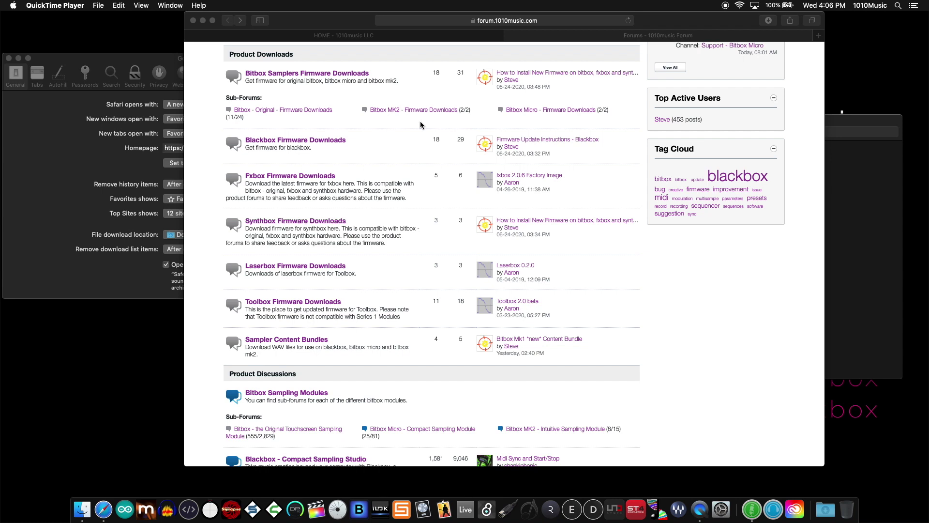
# - Open the Bitbox MK2 - Firmware Downloads sub-forum
pyautogui.click(395, 114)
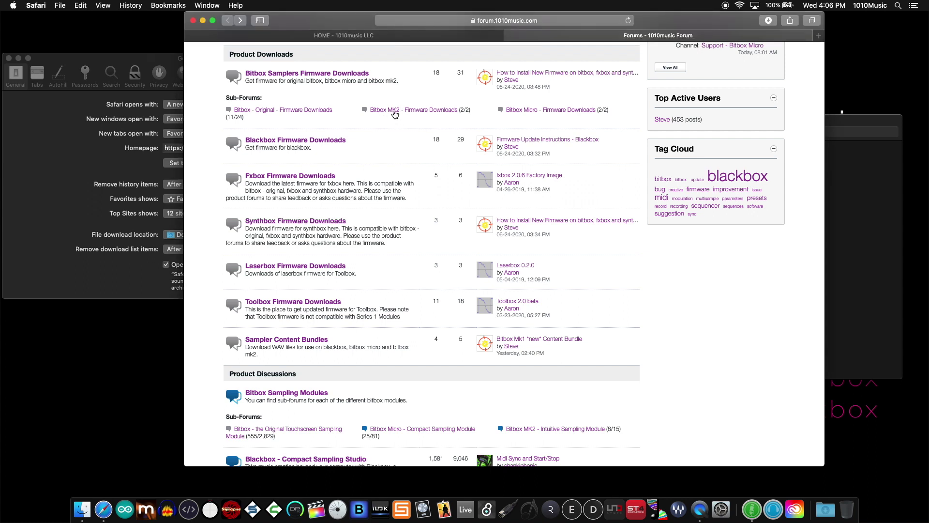
pyautogui.click(395, 114)
pyautogui.scroll(-2, 372, 274)
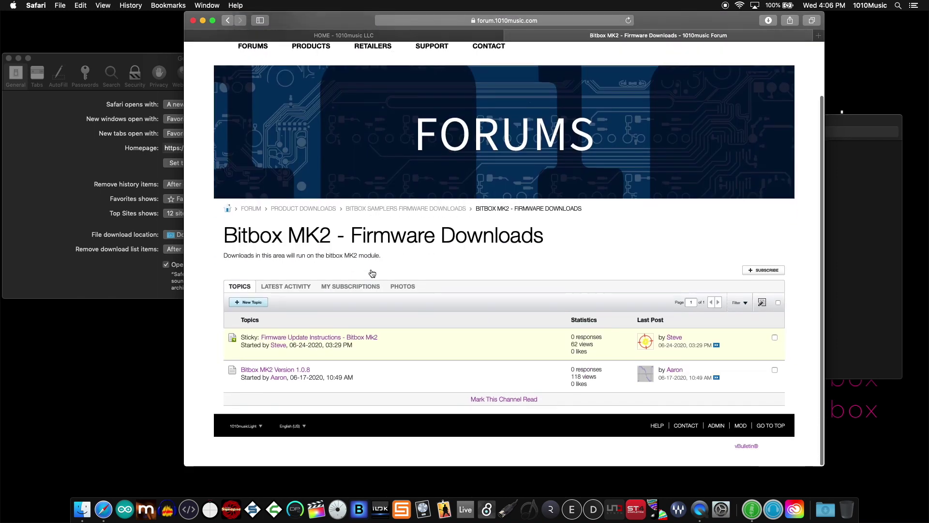
pyautogui.scroll(1, 372, 273)
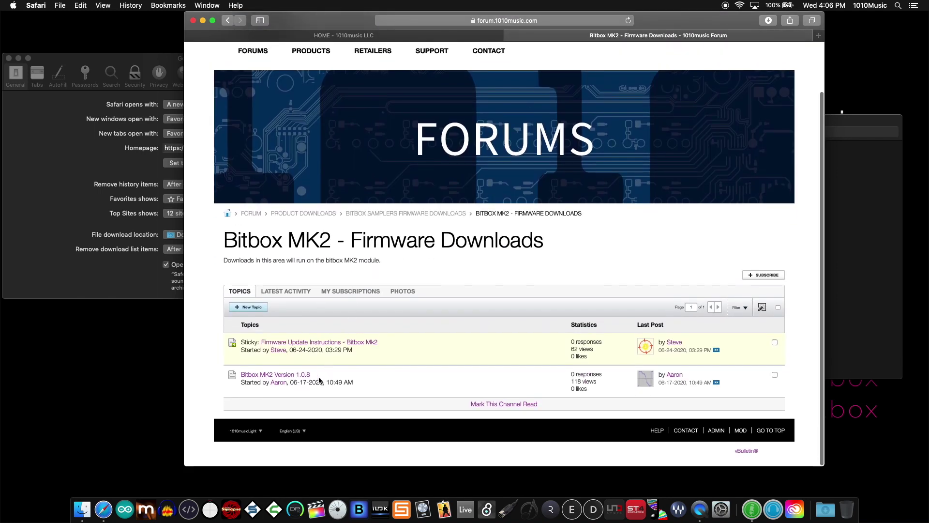
# - Read the Bitbox MK2 firmware update instructions, then open the Bitbox MK2 Version 1.0.8 topic
pyautogui.click(335, 343)
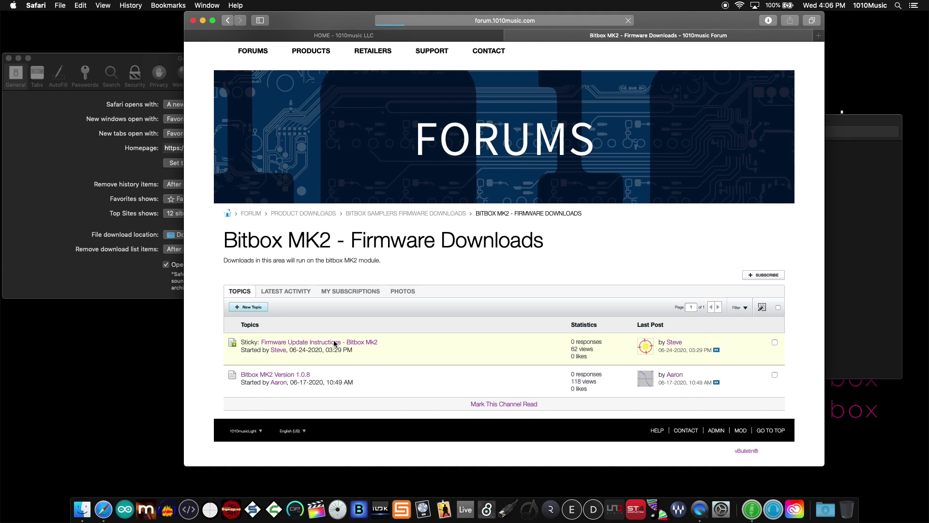
pyautogui.scroll(-5, 412, 359)
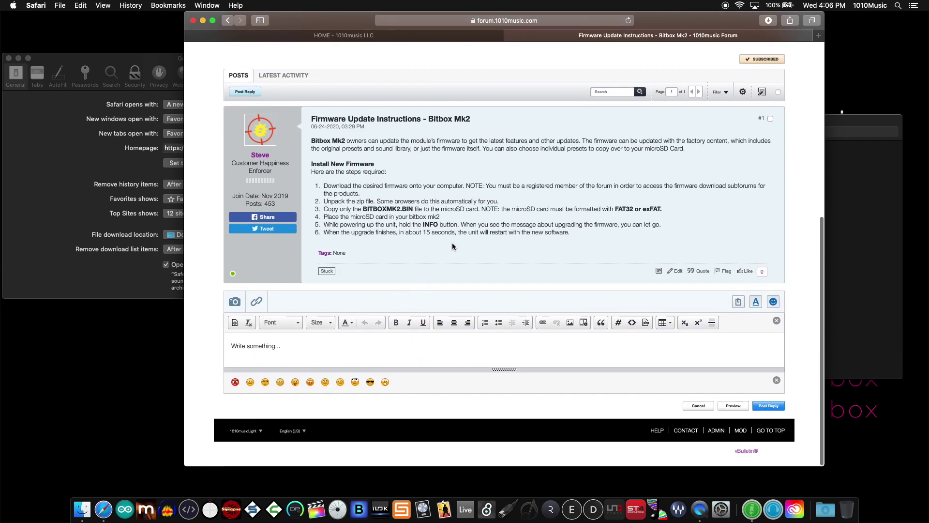
pyautogui.press('super+bracketleft')
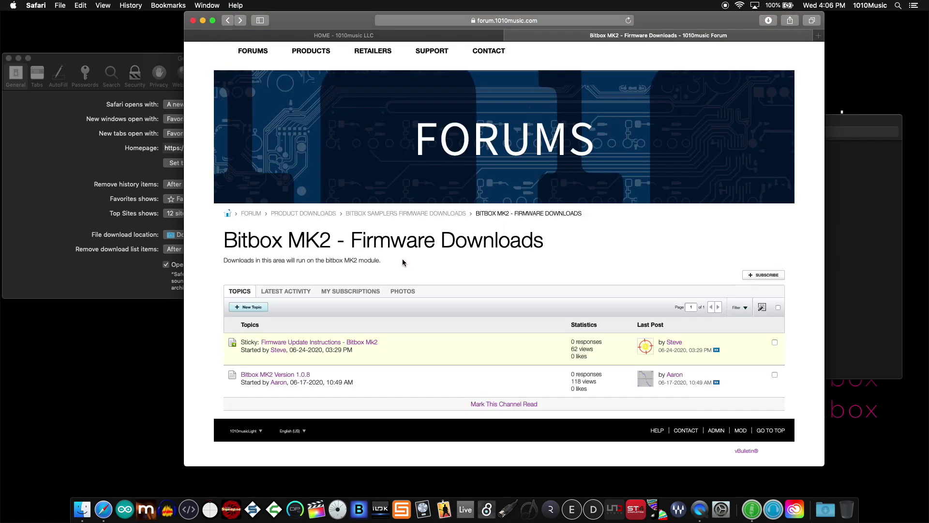
pyautogui.click(263, 377)
pyautogui.scroll(-5, 339, 382)
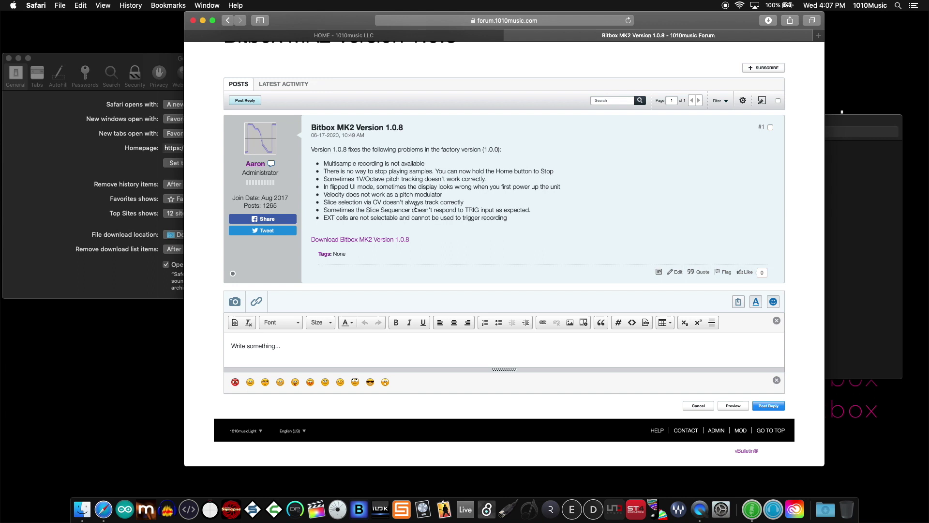
# - Download the Bitbox MK2 1.0.8 firmware and select bitboxmk2108.zip in Finder's Downloads
pyautogui.click(359, 240)
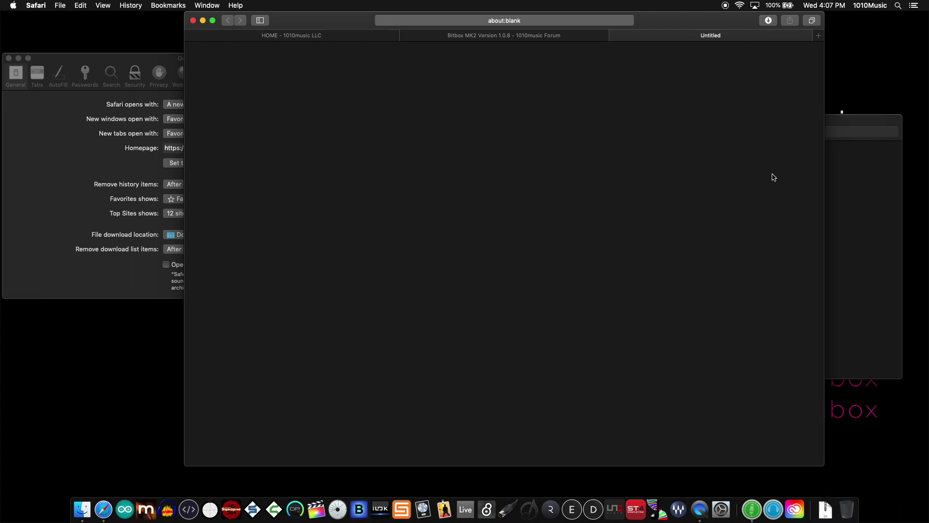
pyautogui.click(855, 160)
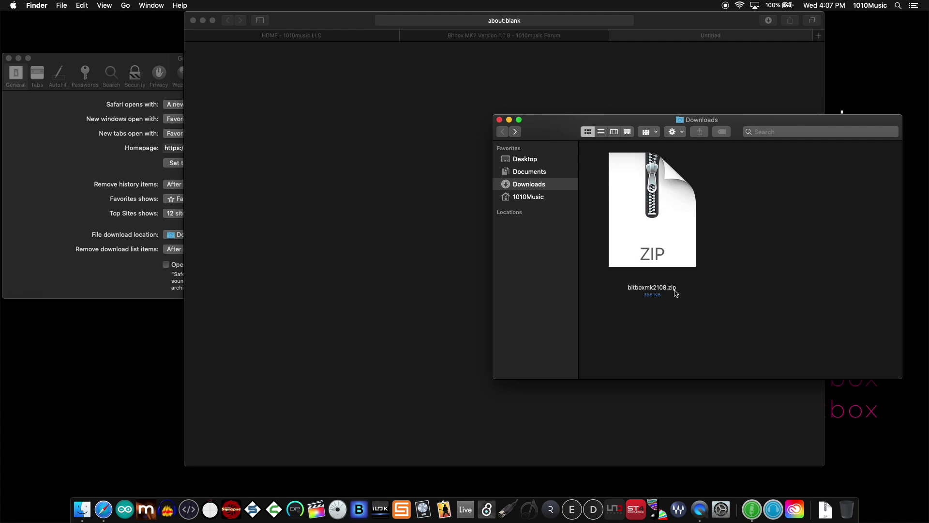
pyautogui.click(666, 248)
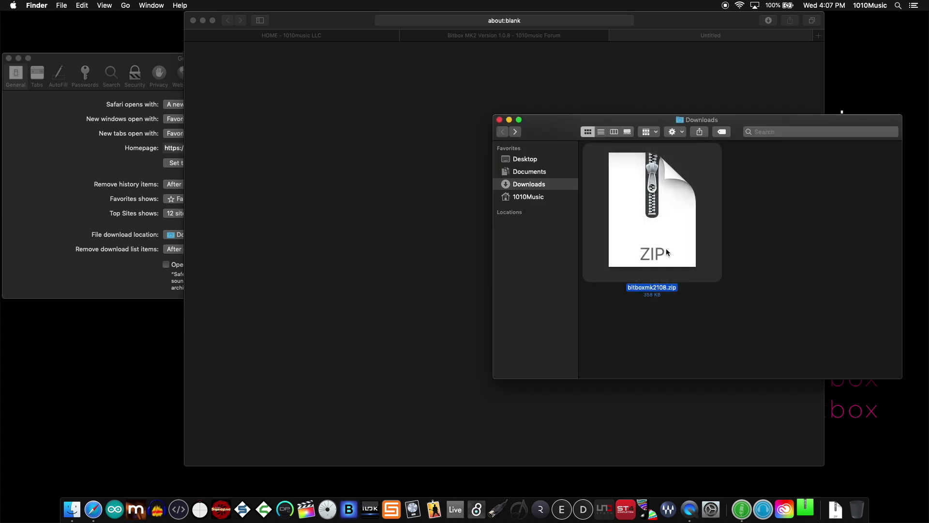
# - Unzip bitboxmk2108.zip, then bring Safari's General preferences forward
pyautogui.doubleClick(663, 250)
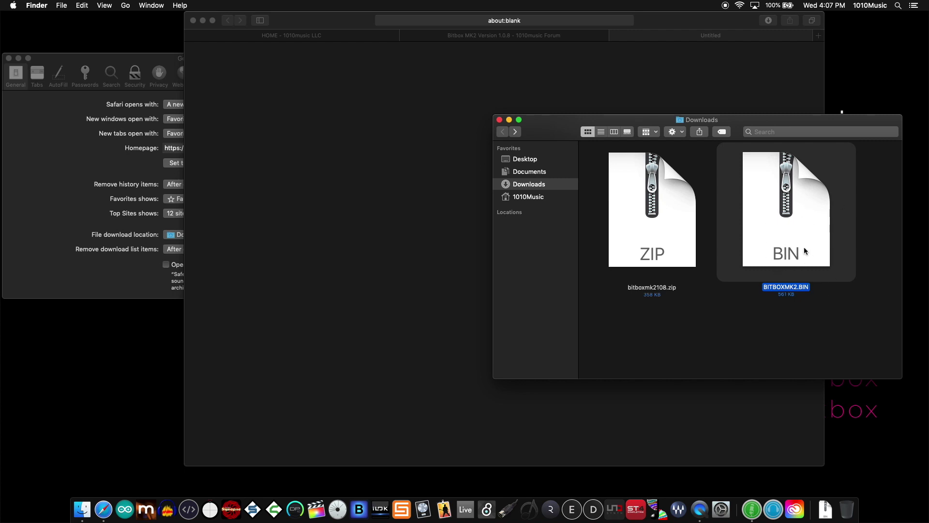
pyautogui.click(158, 259)
pyautogui.click(133, 274)
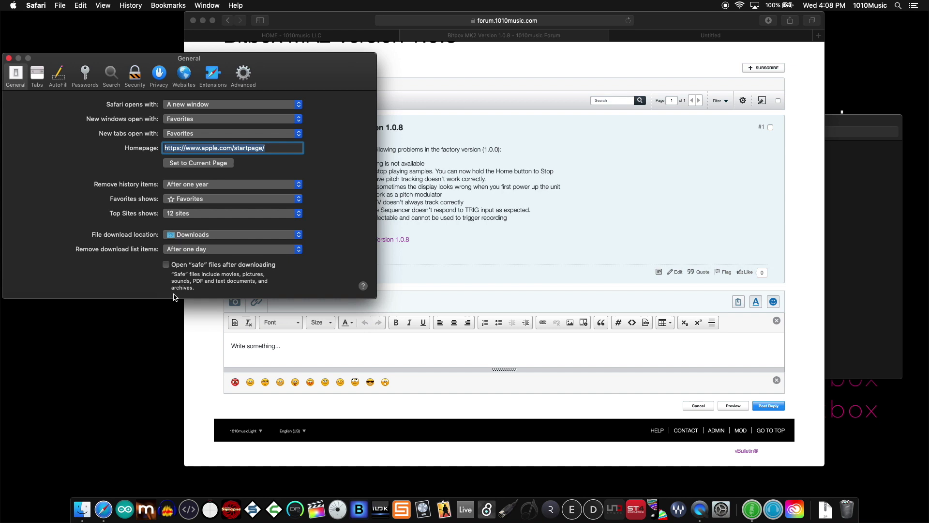
# - Turn on opening "safe" files after downloading and download the 1.0.8 firmware again
pyautogui.click(166, 265)
pyautogui.click(461, 269)
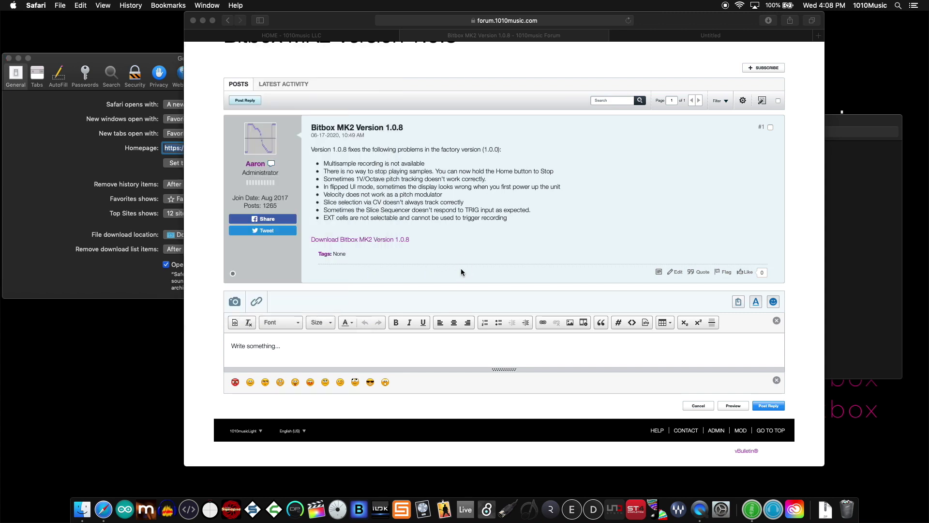
pyautogui.click(378, 241)
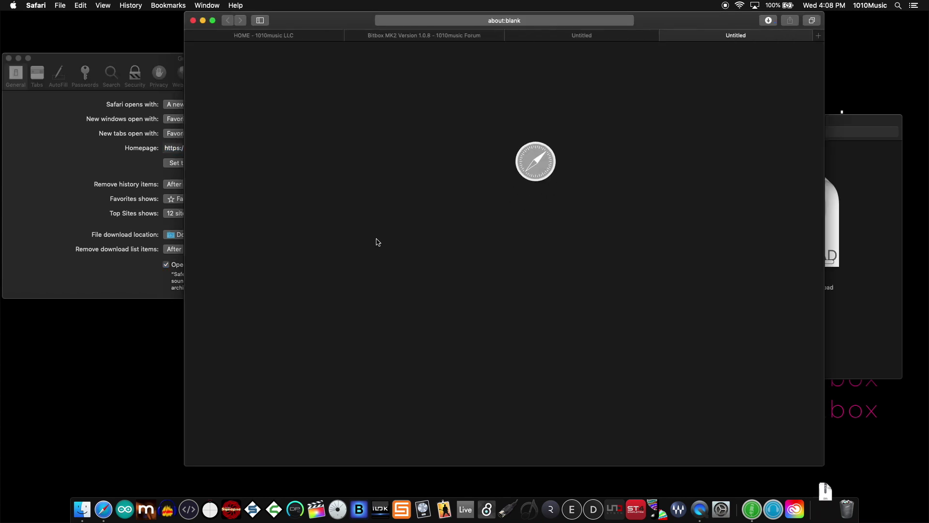
# - Place the unpacked BITBOXMK2.BIN beside the zip in Downloads and select it
pyautogui.click(873, 244)
pyautogui.click(682, 352)
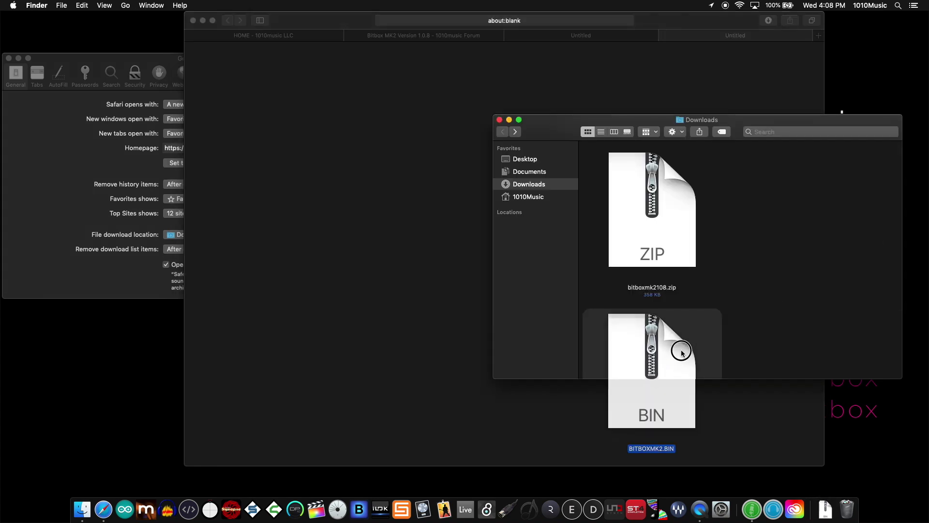
pyautogui.moveTo(681, 352); pyautogui.dragTo(822, 199)
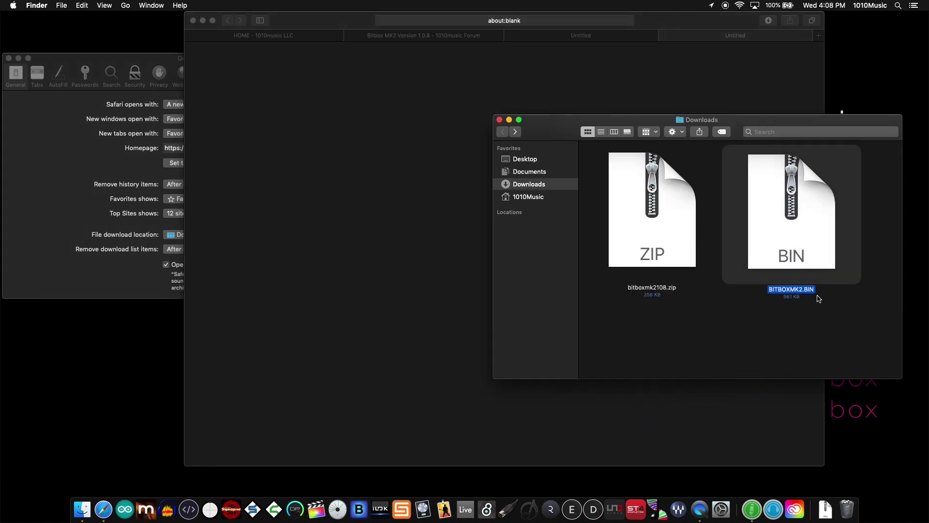
pyautogui.click(147, 280)
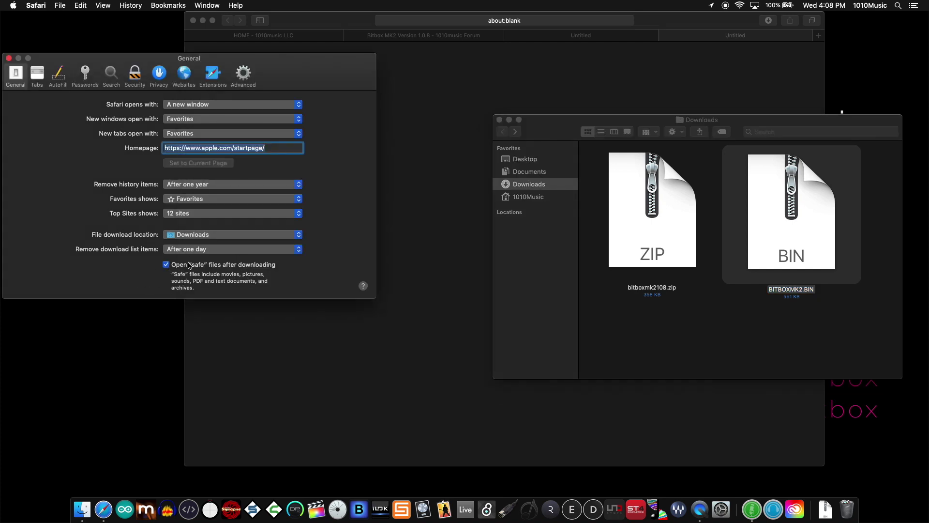
pyautogui.click(638, 326)
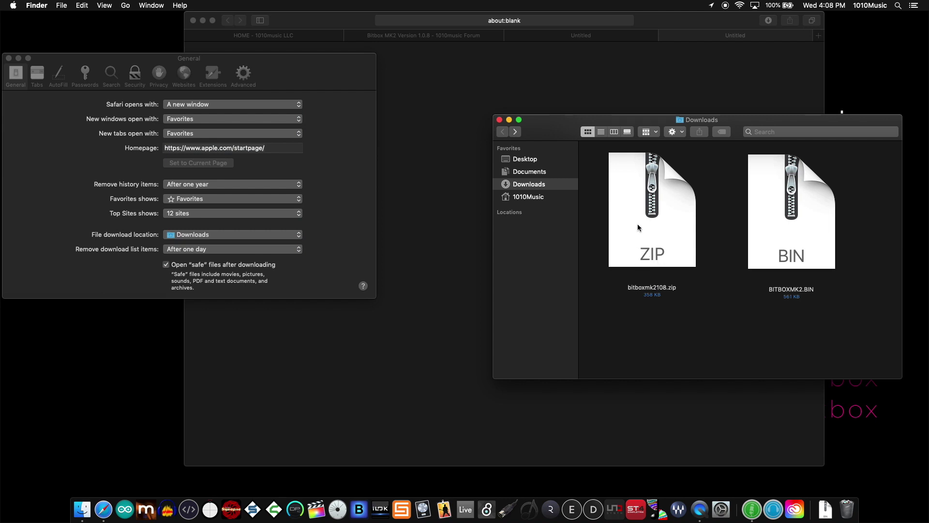
pyautogui.click(769, 221)
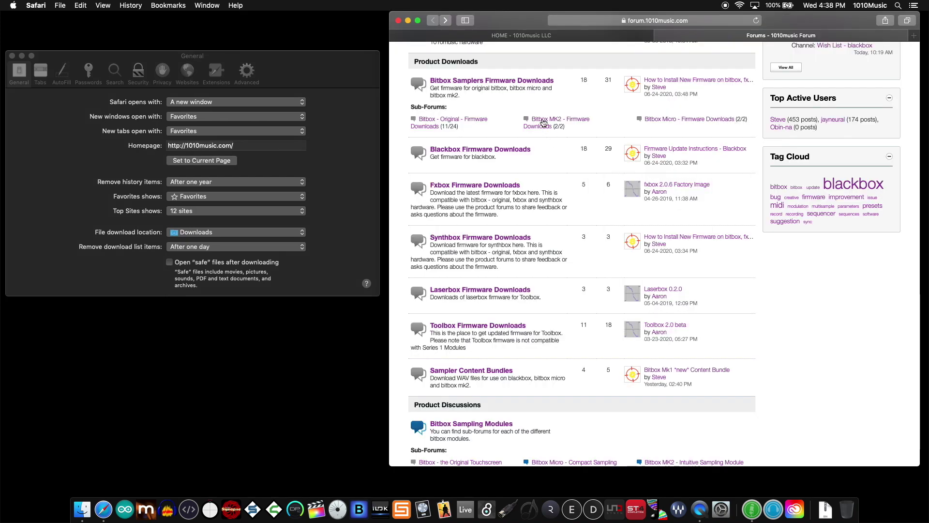
# - Go to Bitbox MK2 - Firmware Downloads and open the Version 1.0.8 topic
pyautogui.click(543, 123)
pyautogui.scroll(-2, 520, 308)
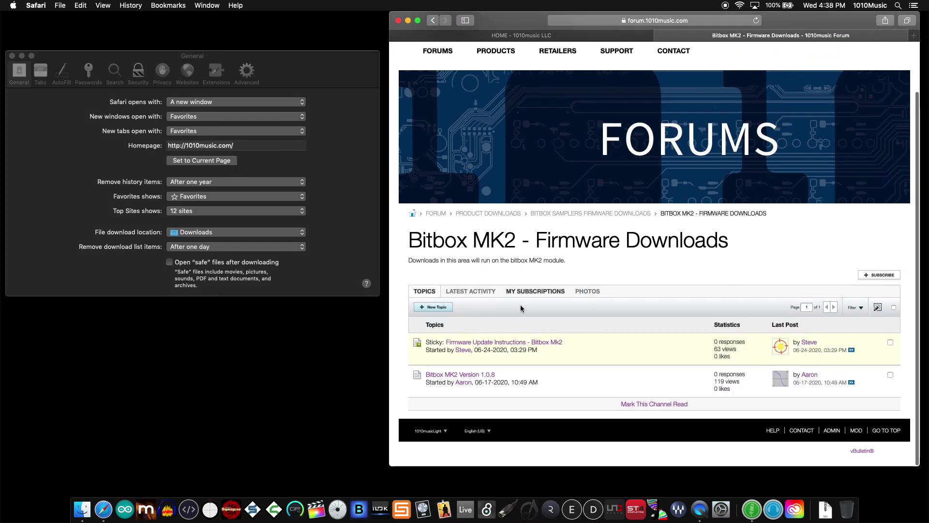
pyautogui.click(485, 375)
pyautogui.scroll(-2, 575, 373)
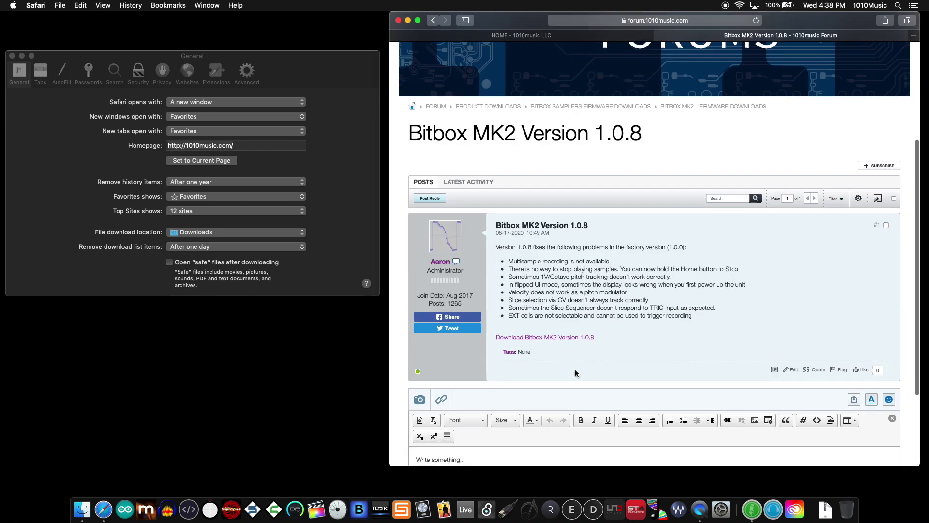
pyautogui.scroll(-3, 575, 373)
# - Download bitboxmk2108.zip and reveal it in Finder from the downloads list
pyautogui.click(545, 225)
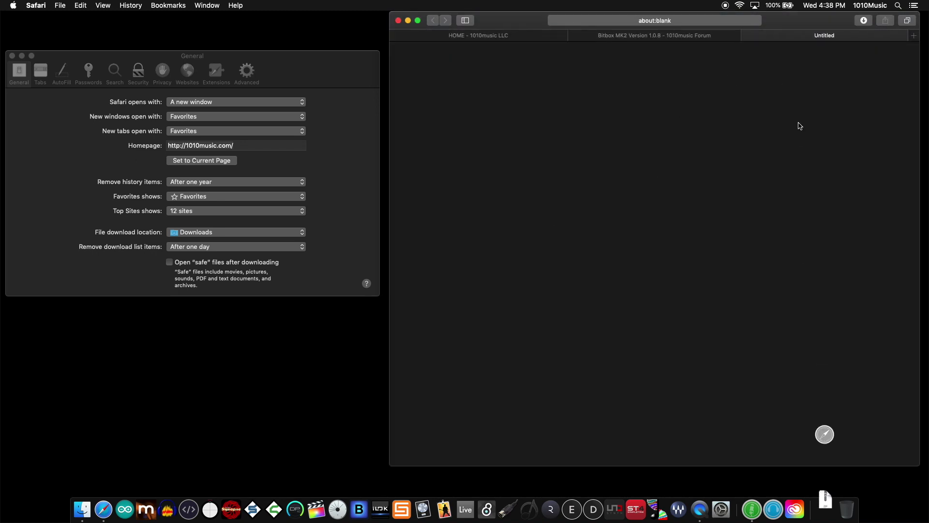
pyautogui.click(863, 24)
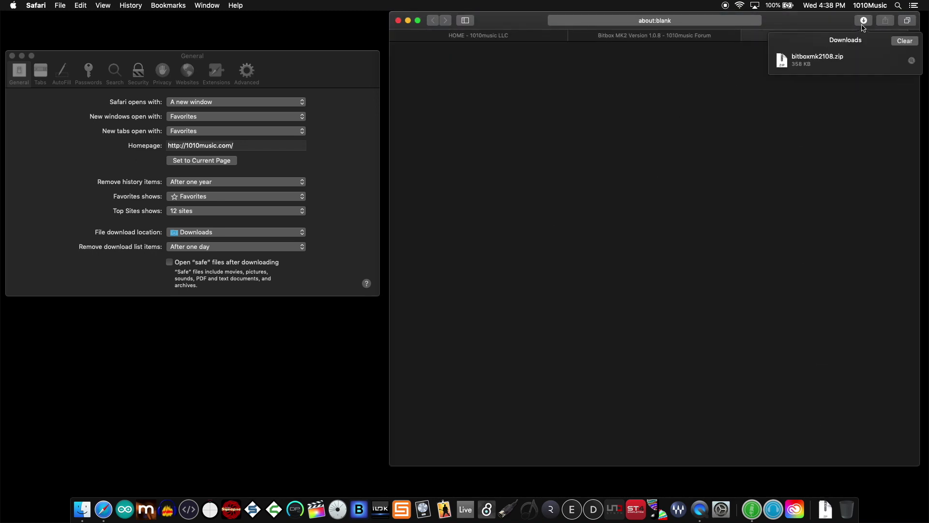
pyautogui.click(911, 60)
# - Unzip the firmware and copy BITBOXMK2.BIN onto the BITBOX MK2 card, replacing the old file
pyautogui.doubleClick(121, 367)
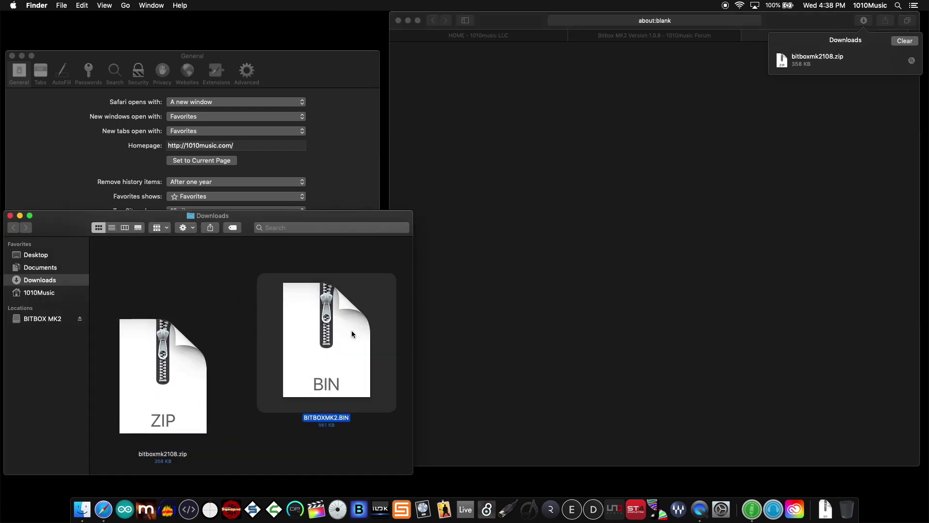
pyautogui.moveTo(352, 333); pyautogui.dragTo(30, 319)
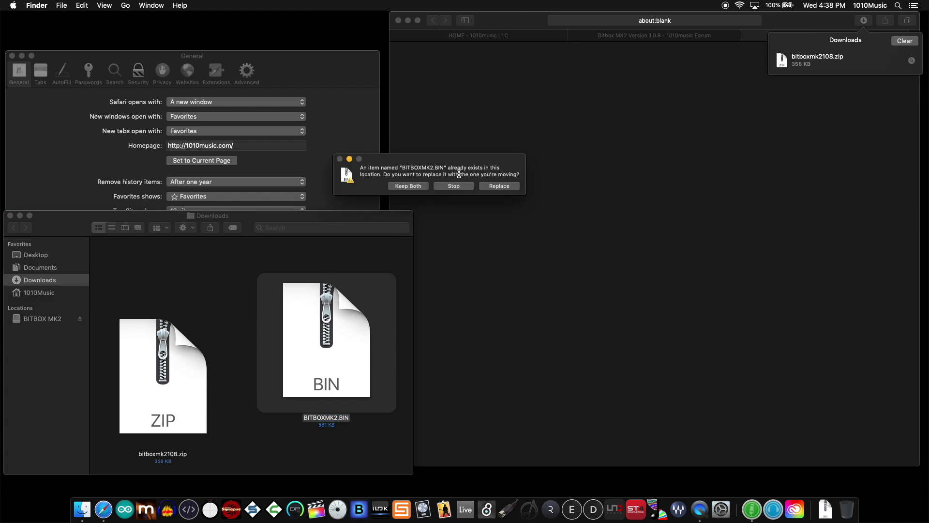
pyautogui.click(500, 186)
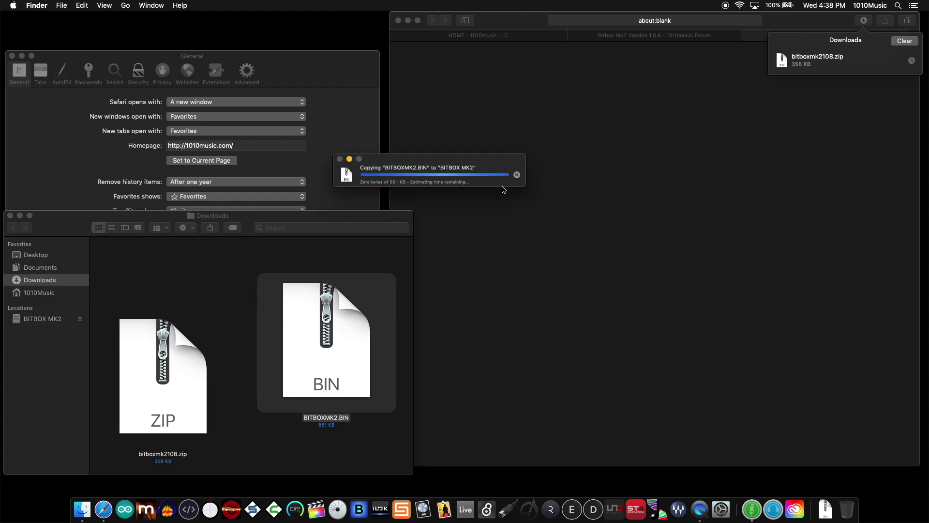
# - View the BITBOX MK2 card's contents in list view to confirm BITBOXMK2.BIN is there
pyautogui.click(112, 228)
pyautogui.click(48, 318)
pyautogui.click(125, 253)
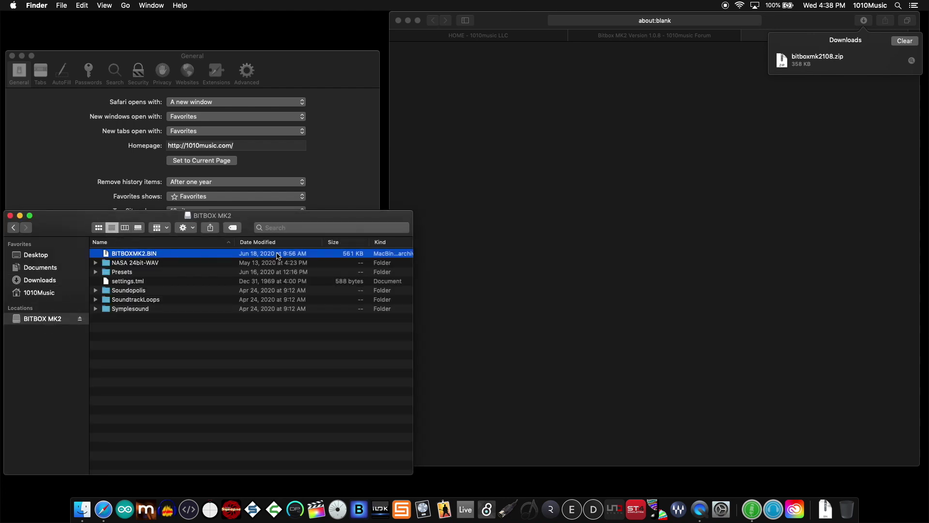